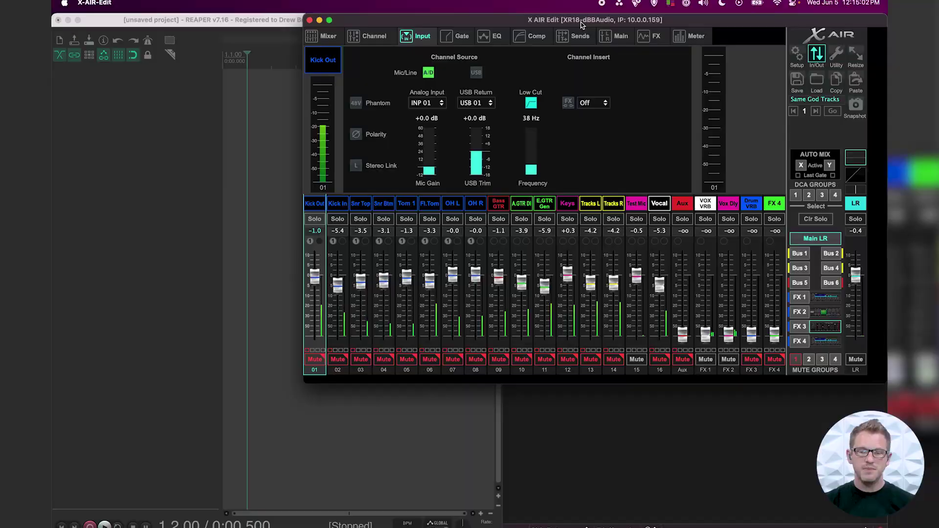
- Bring REAPER forward and insert sixteen new empty tracks with Cmd+T
left_click(121, 165)
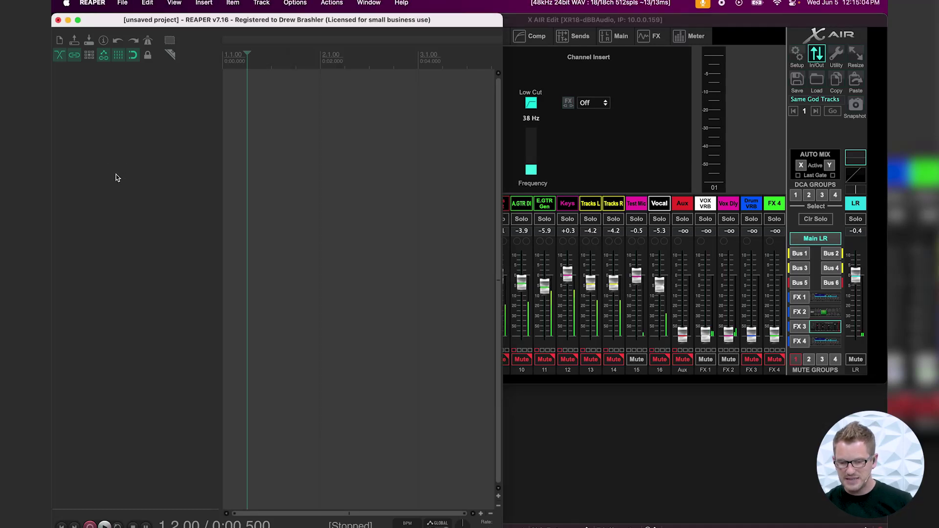
left_click(617, 20)
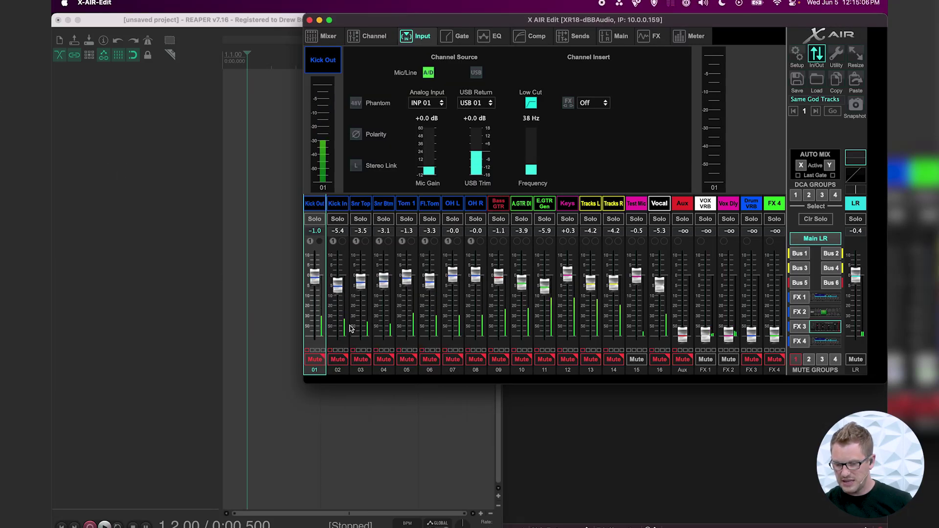
left_click(176, 171)
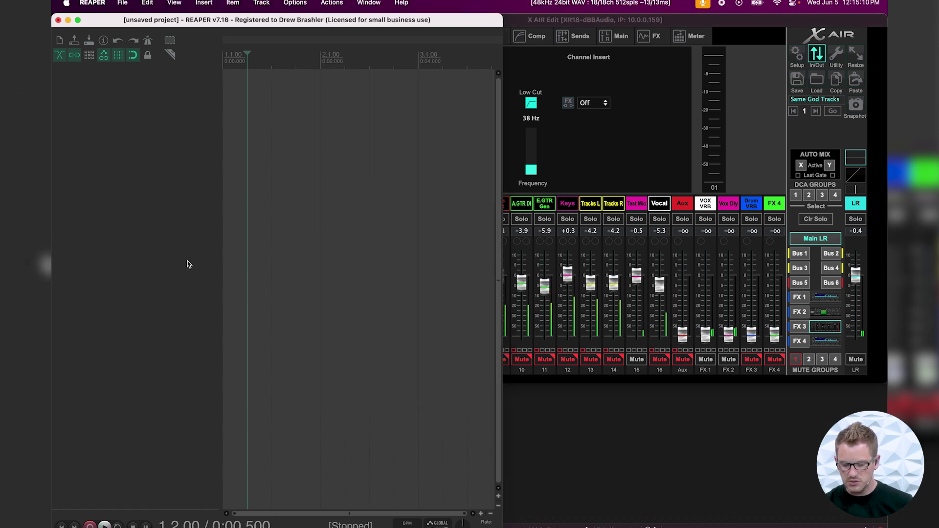
key("super+t")
key("super+t")
key("super+t")
key("super+t")
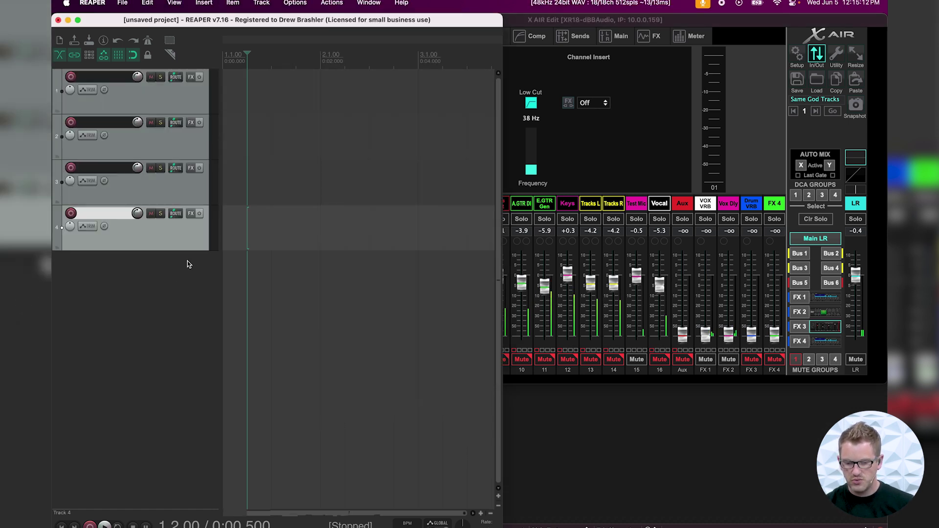
key("super+t")
key("super+t")
key("super+t")
key("super+t")
key("super+t")
key("super+t")
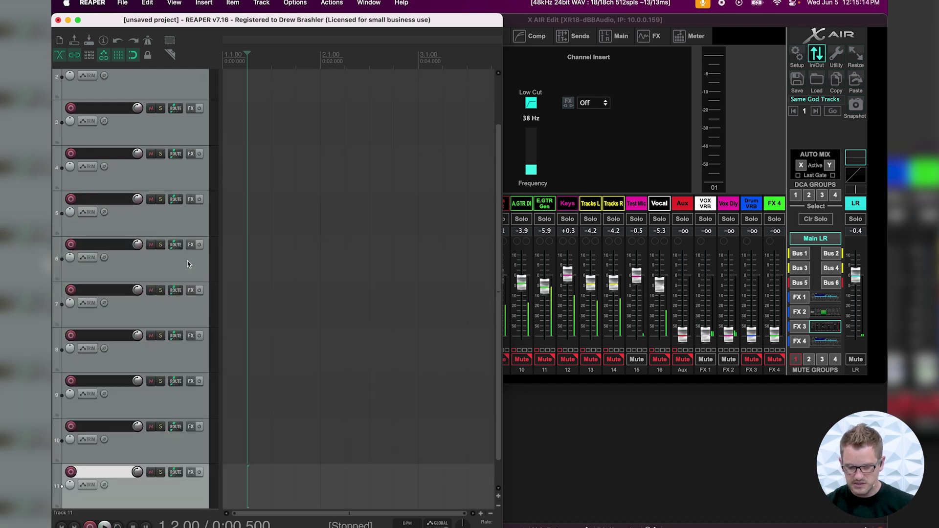
scroll(188, 265, "up", 5)
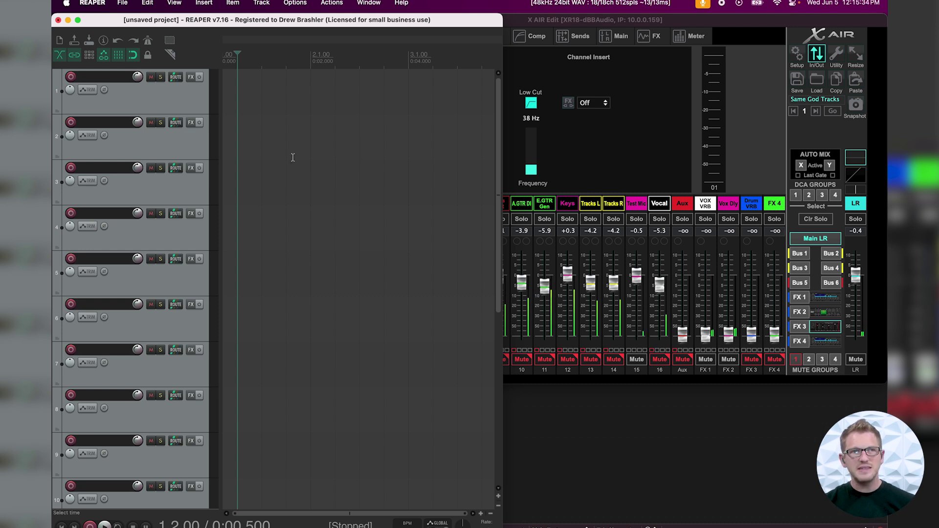
left_click(295, 4)
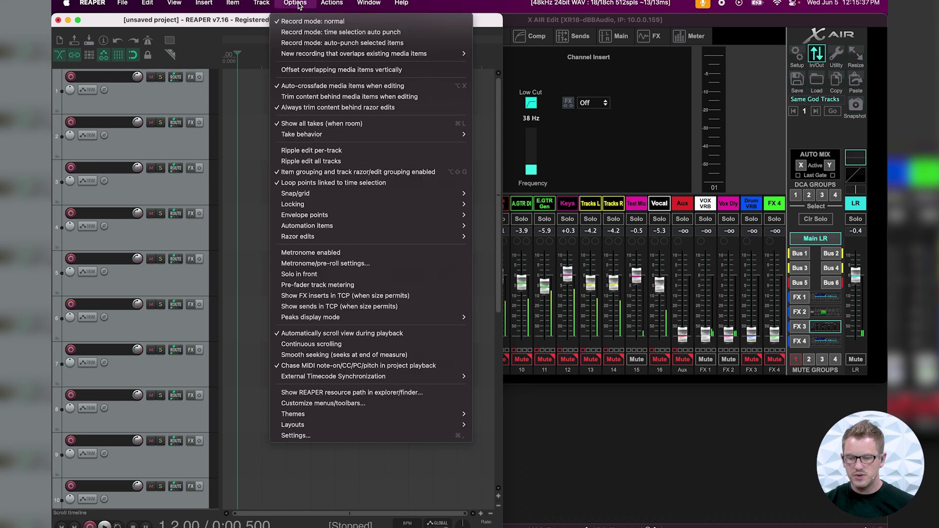
left_click(299, 436)
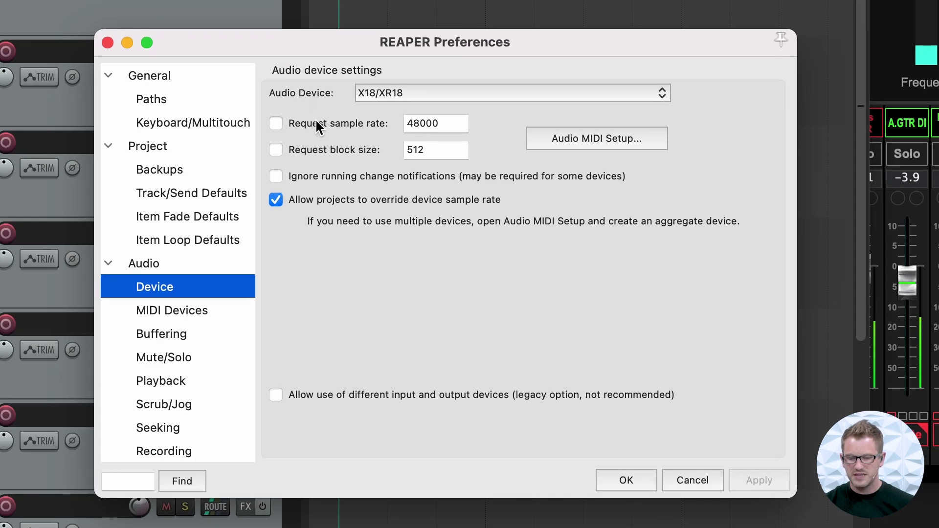
left_click(395, 94)
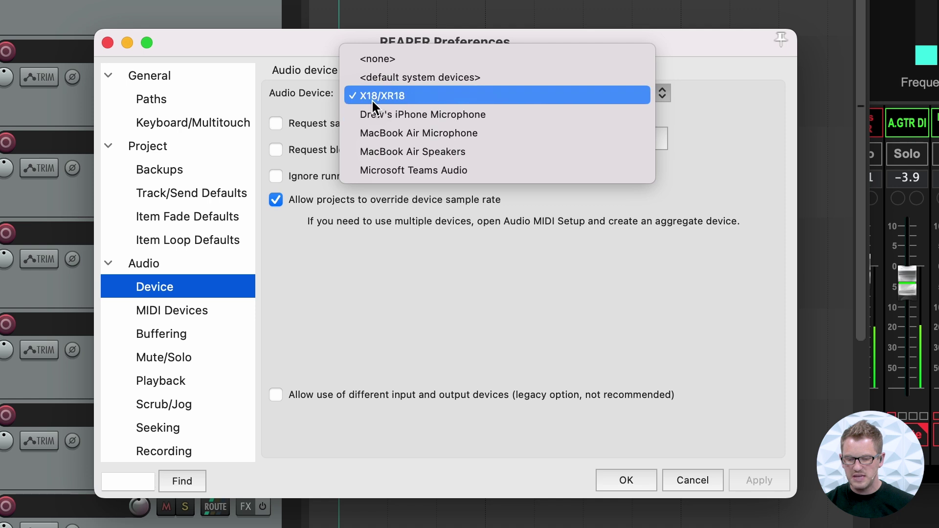
left_click(412, 100)
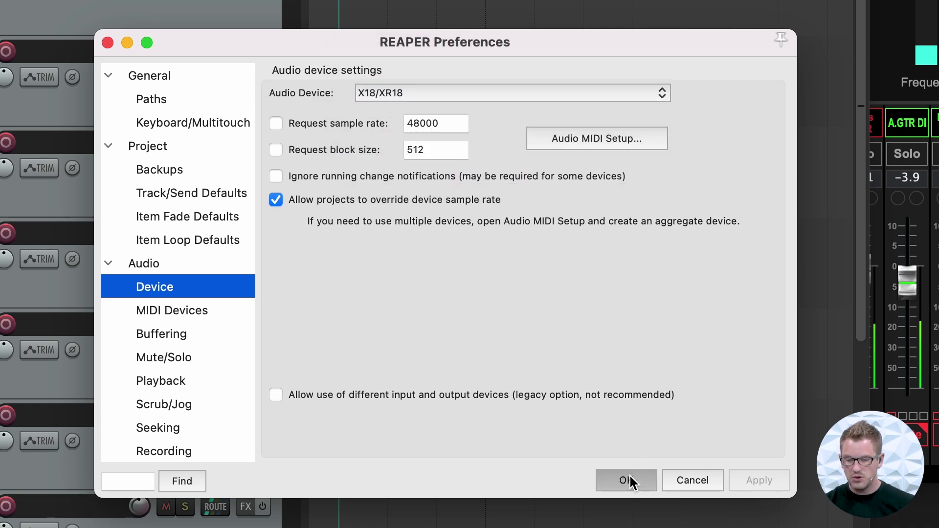
left_click(630, 480)
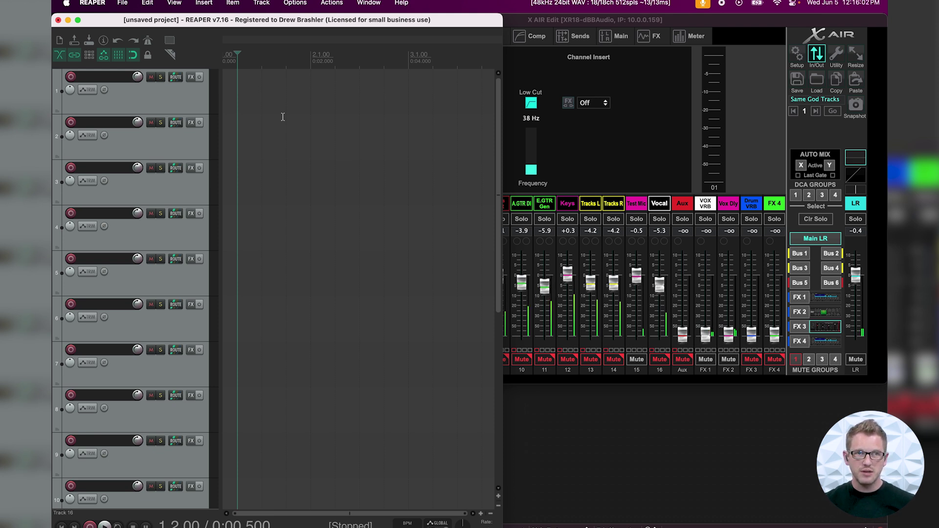
left_click(174, 3)
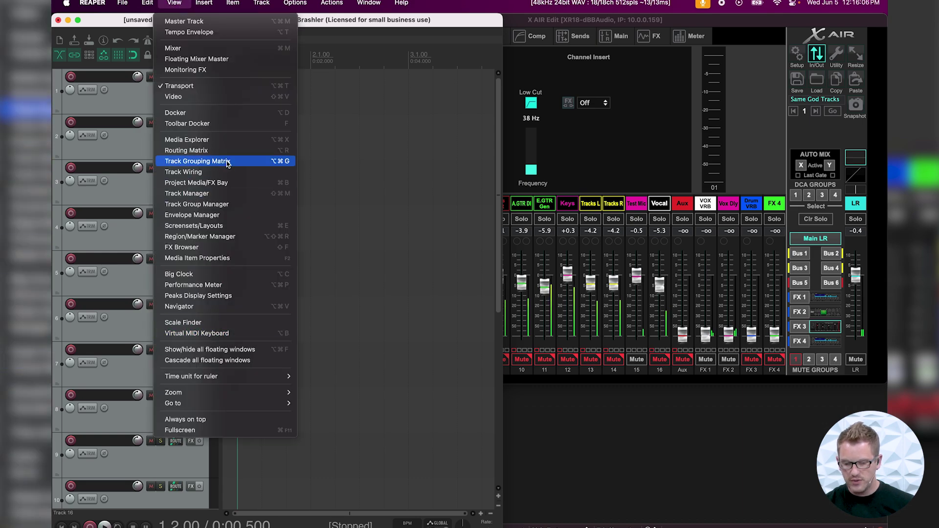
- In the Routing Matrix, assign mono inputs In 2–In 8 to tracks 2–8
left_click(186, 149)
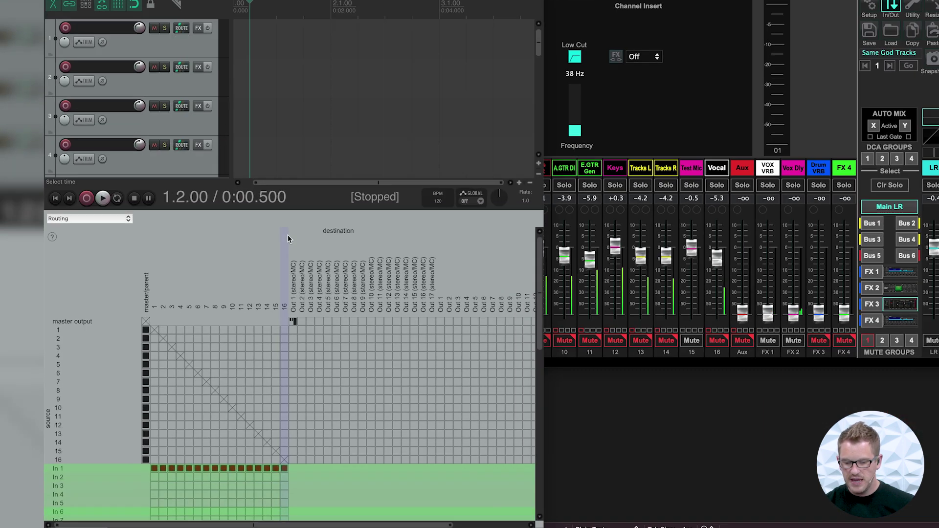
scroll(329, 306, "down", 5)
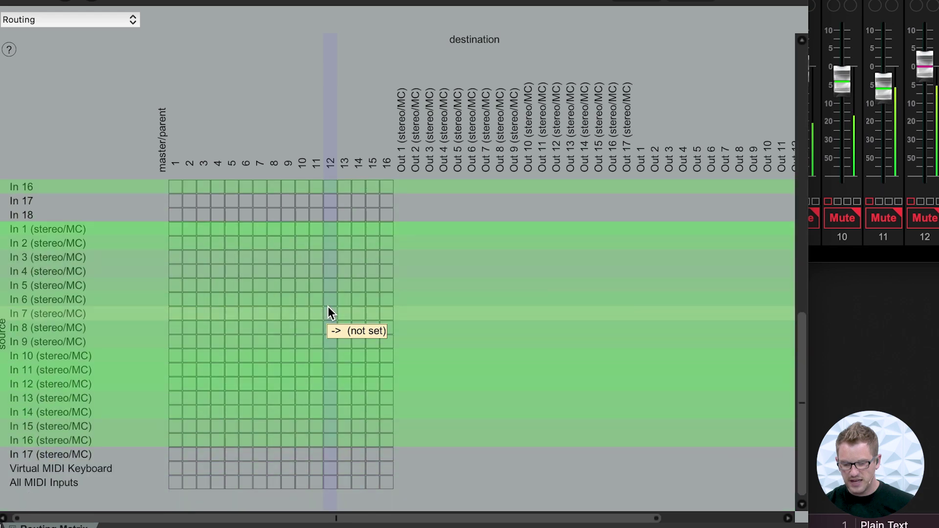
scroll(329, 306, "up", 5)
scroll(328, 307, "up", 5)
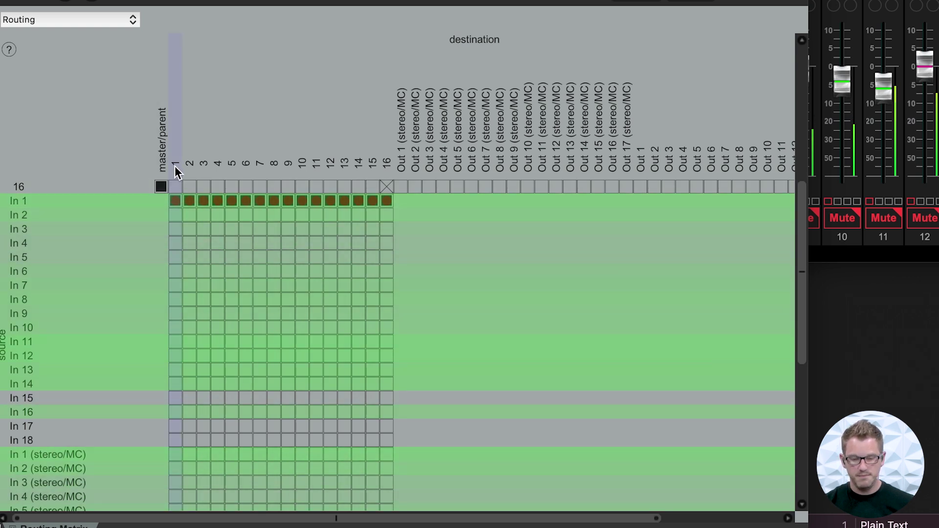
left_click(189, 215)
left_click(204, 230)
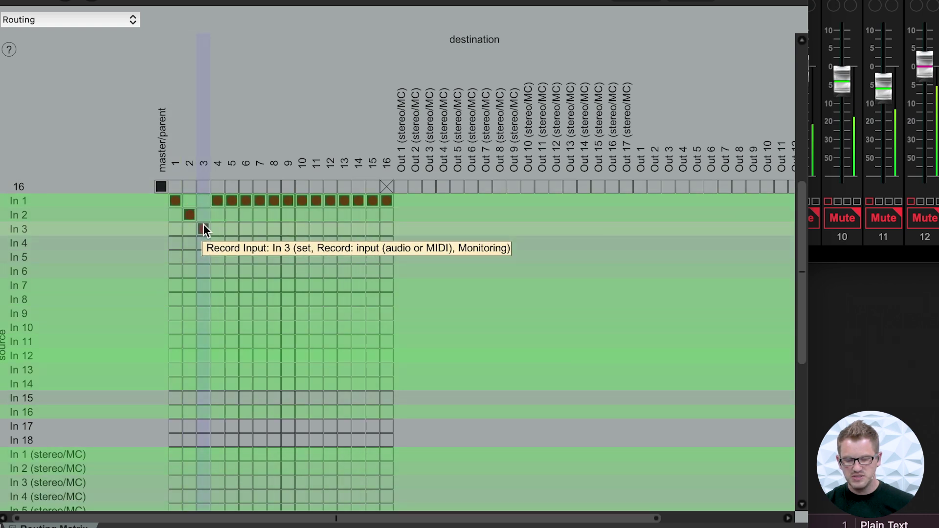
left_click(218, 243)
left_click(230, 257)
left_click(246, 271)
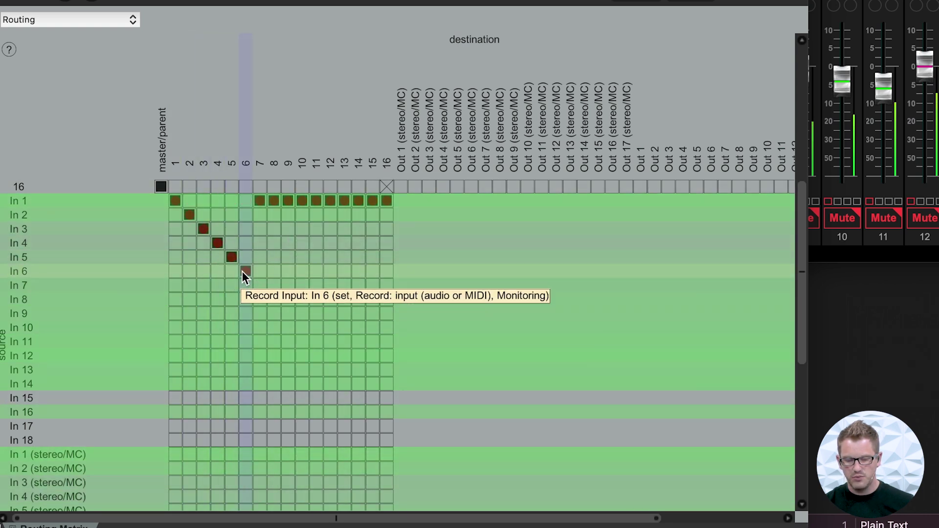
left_click(258, 285)
left_click(273, 300)
- Assign mono inputs In 9–In 16 to tracks 9–16 along the diagonal
left_click(288, 314)
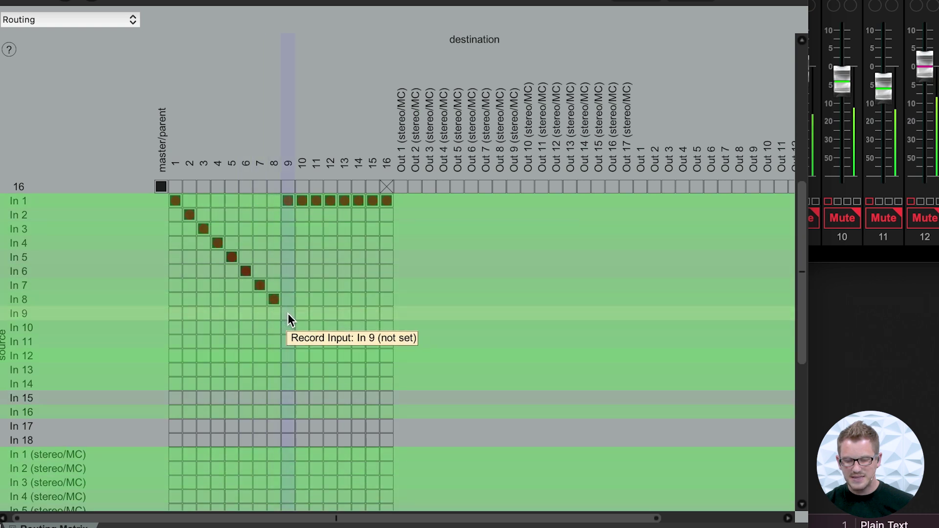
left_click(302, 328)
left_click(316, 342)
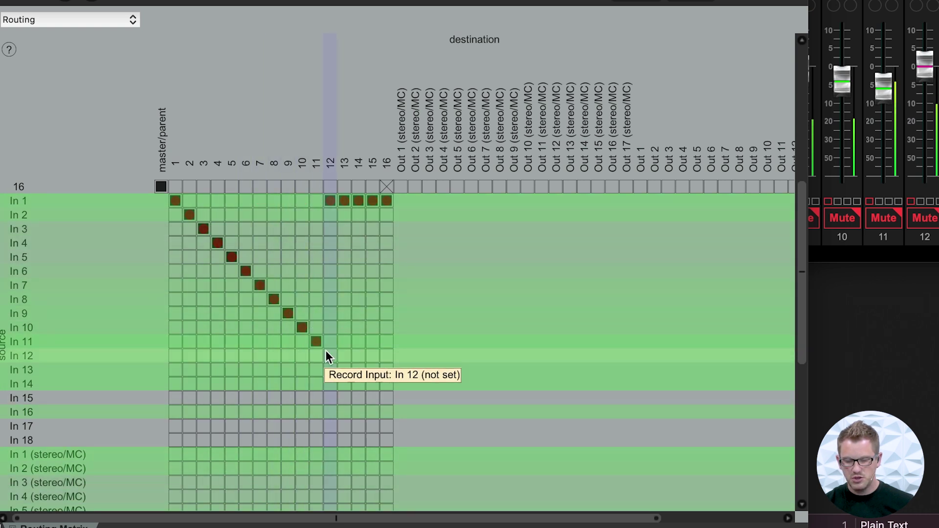
left_click(329, 356)
left_click(343, 371)
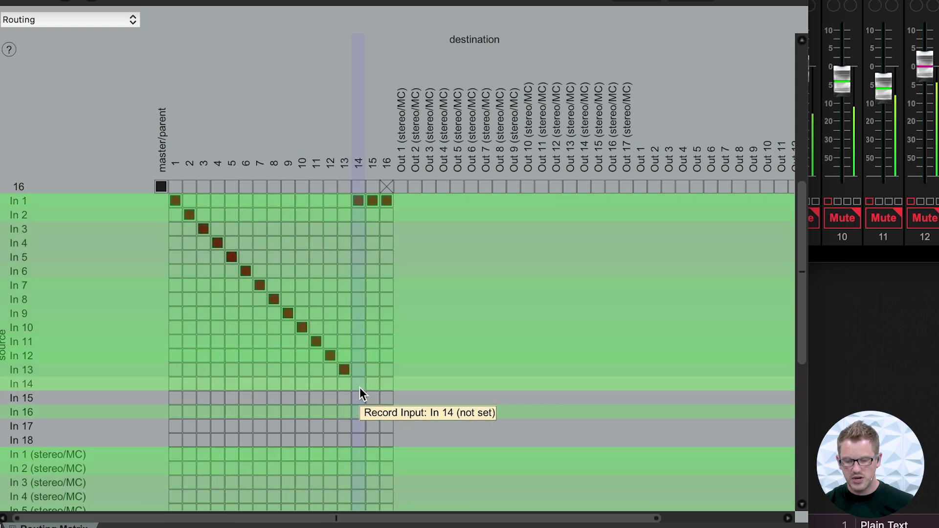
left_click(357, 384)
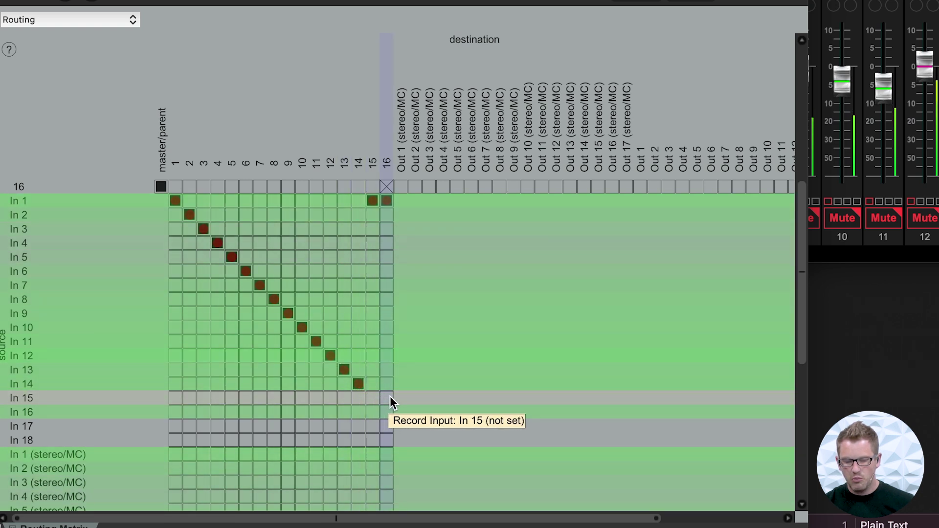
scroll(390, 402, "down", 5)
scroll(390, 403, "down", 3)
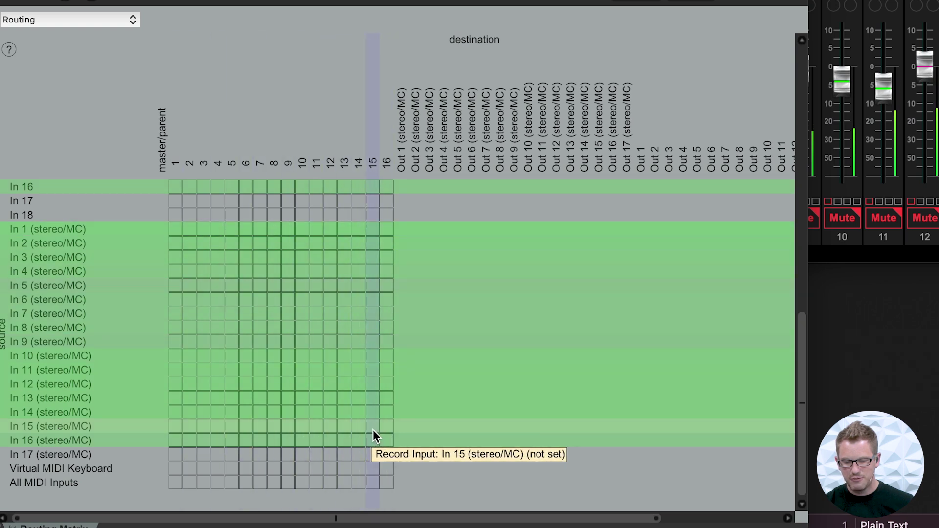
left_click(373, 429)
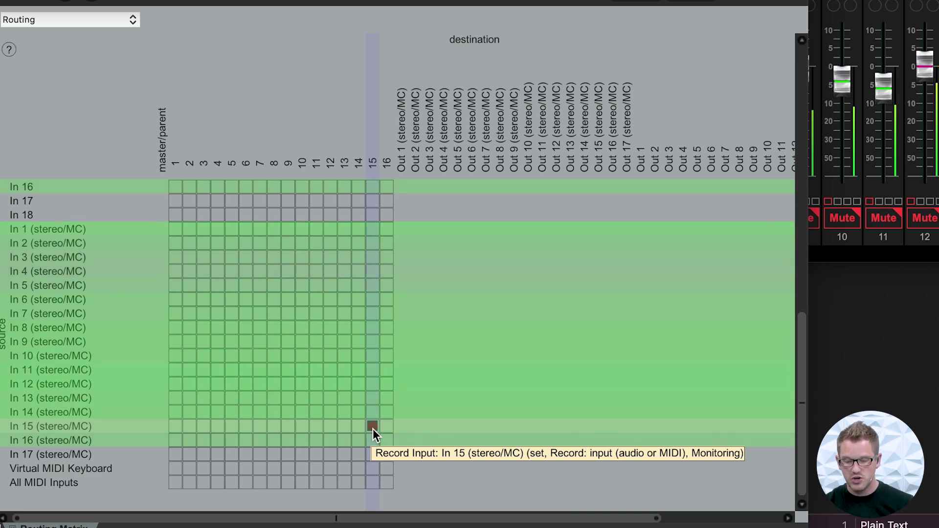
scroll(373, 429, "up", 5)
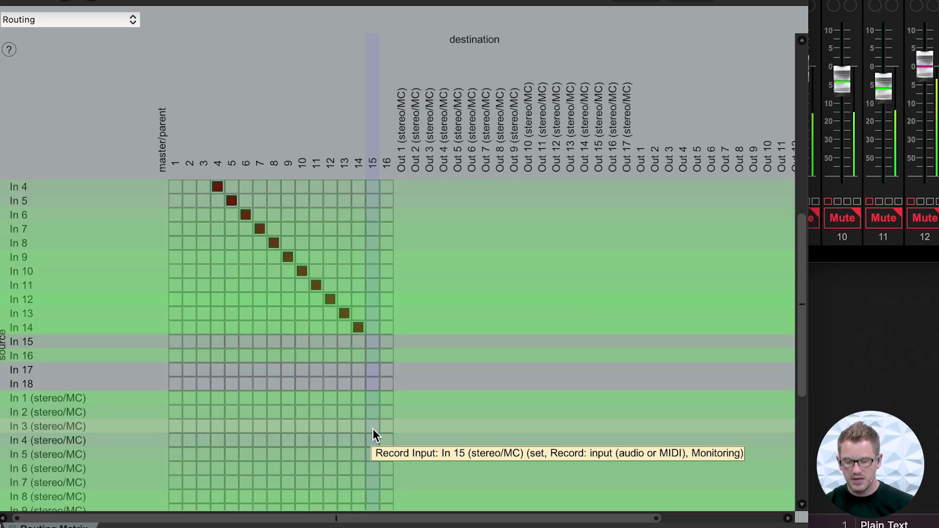
left_click(389, 353)
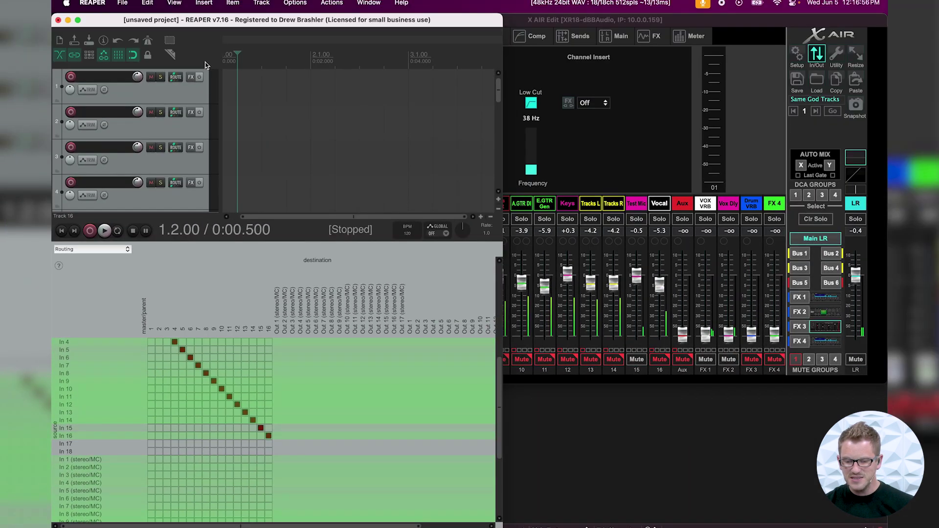
- Hide the Routing Matrix from the View menu and record-arm every track from track 1
left_click(175, 3)
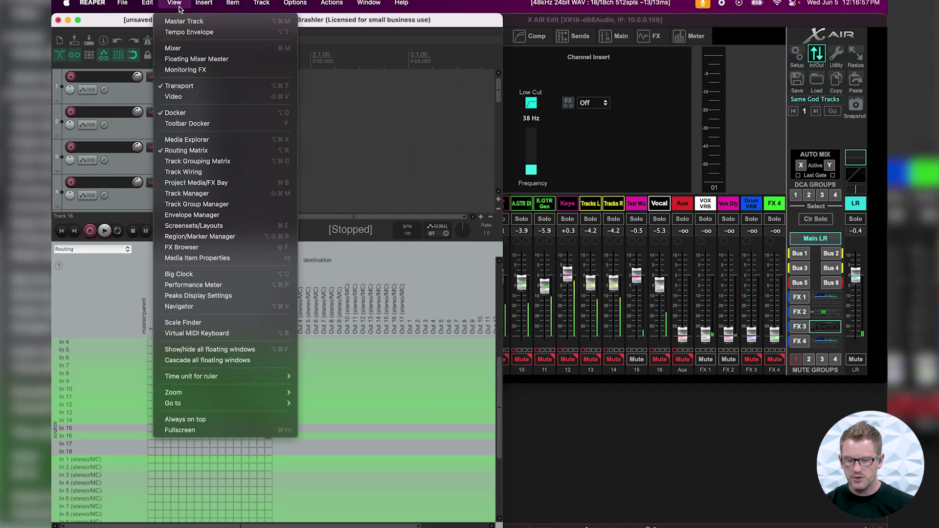
left_click(194, 151)
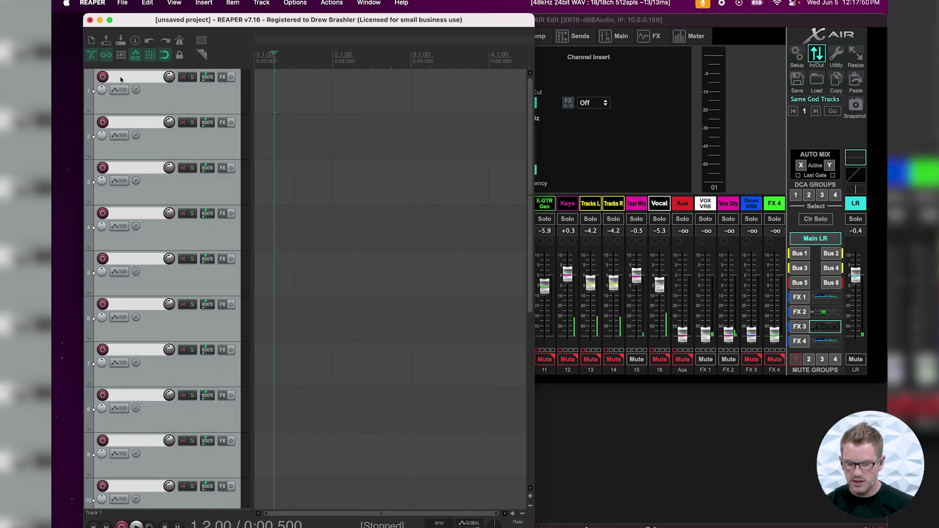
left_click(70, 77)
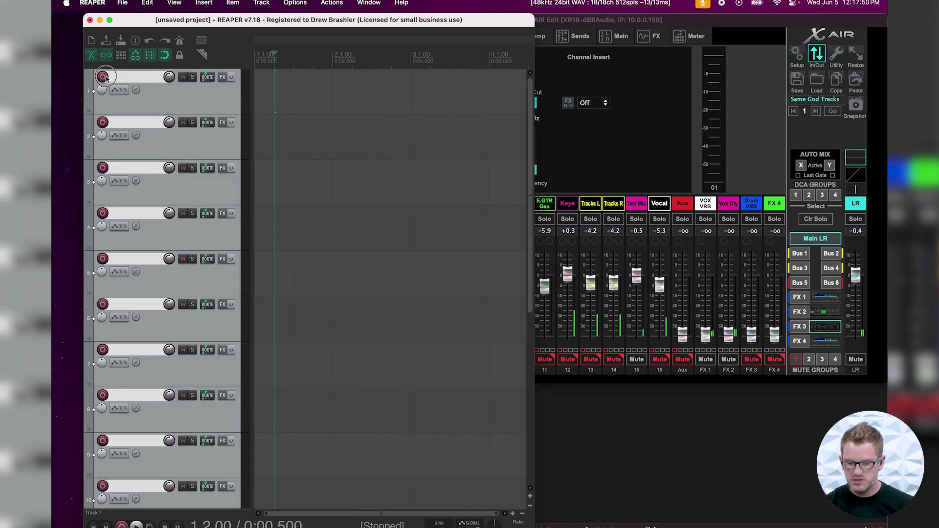
left_click(103, 77)
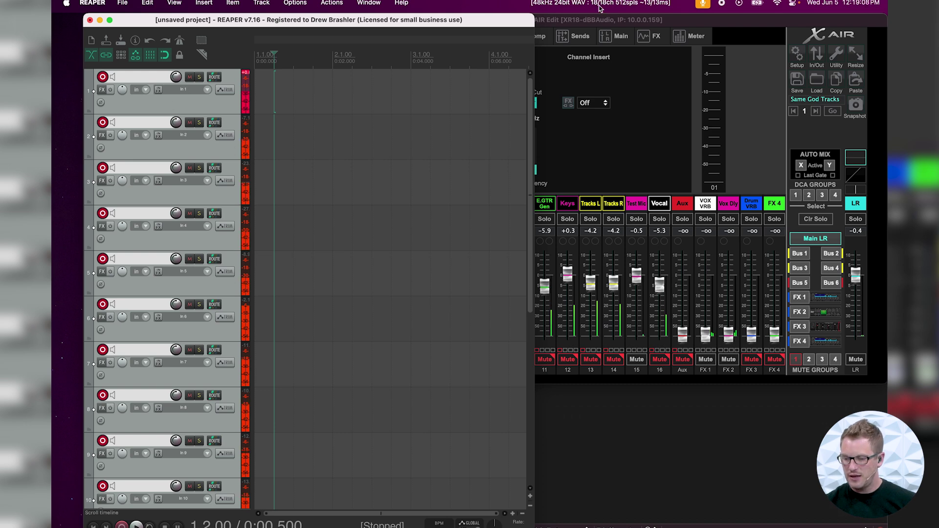
left_click(710, 24)
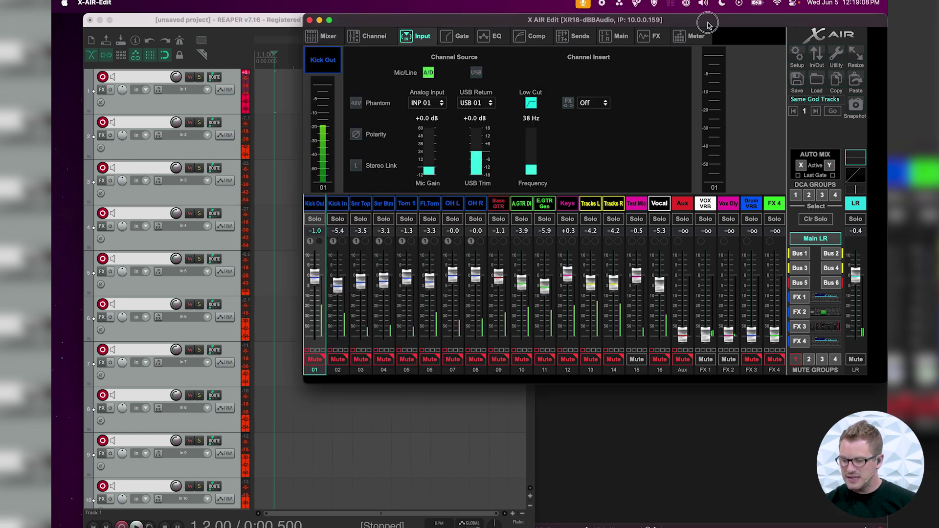
- Show the In/Out USB Sends grid and set the Default Signal Tap to Analog
left_click(818, 57)
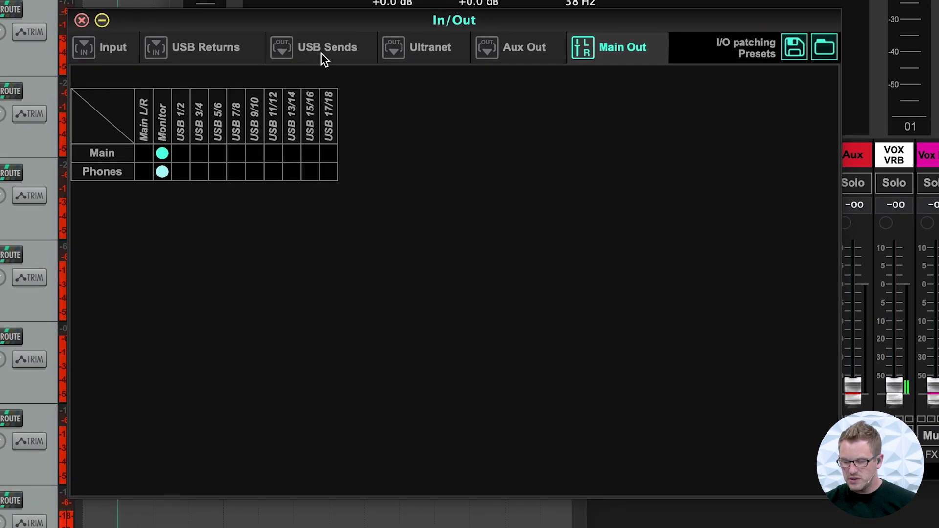
left_click(316, 52)
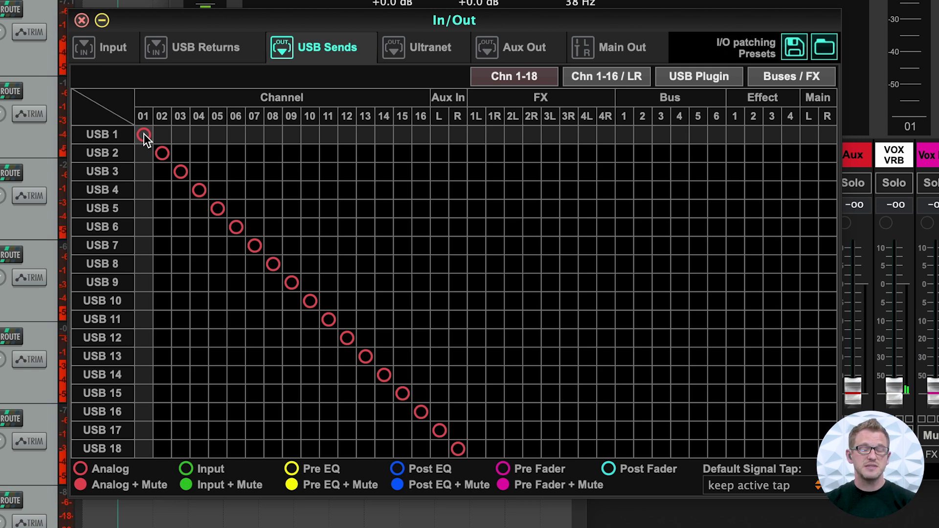
left_click_drag(452, 25, 448, 18)
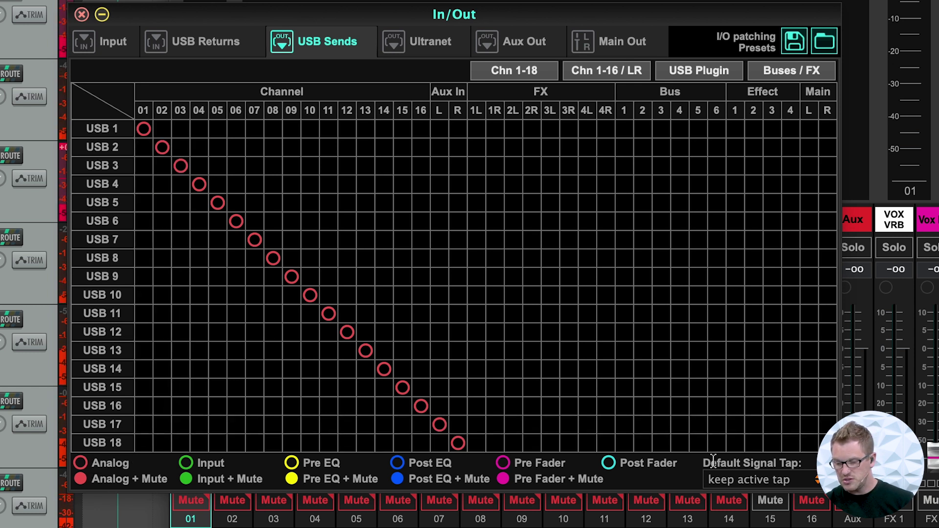
left_click(766, 480)
left_click(761, 525)
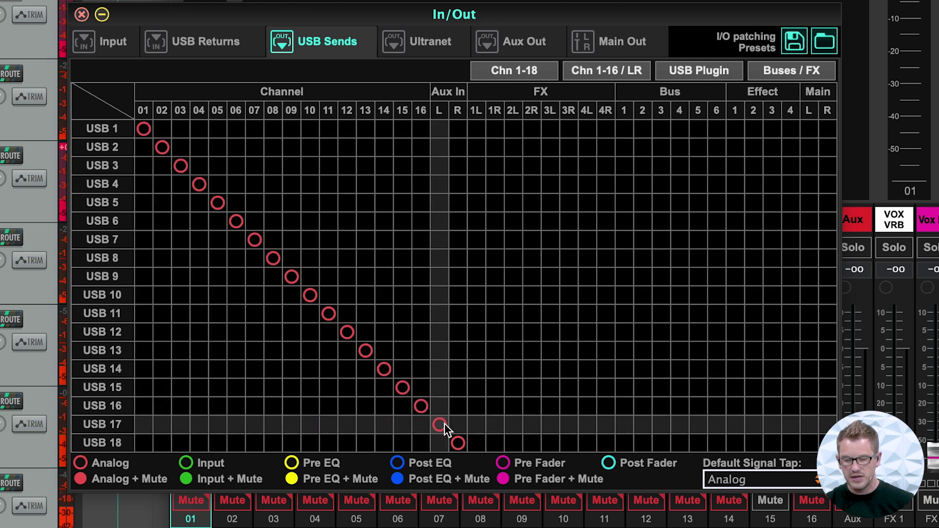
- Test-feed USB 5 and USB 3 from channel 11, then restore channels 05 and 03
left_click(383, 203)
left_click(328, 202)
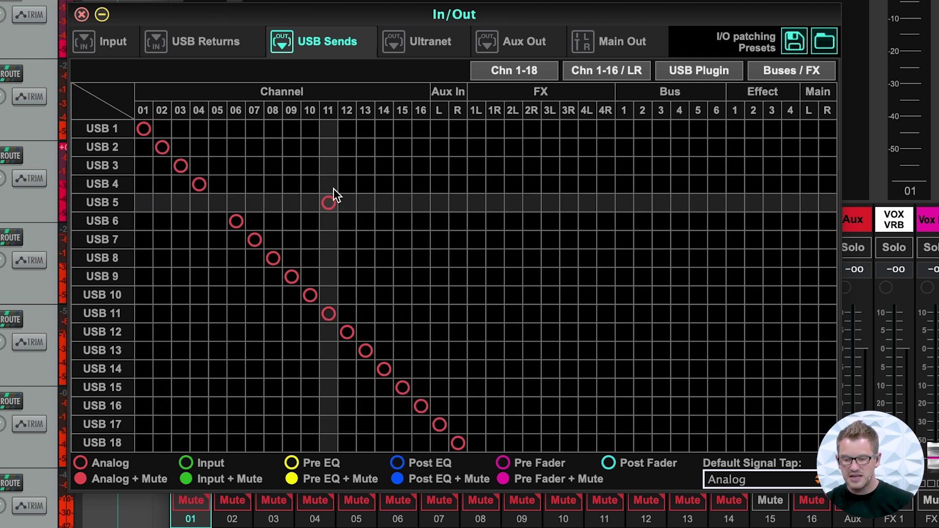
left_click(328, 166)
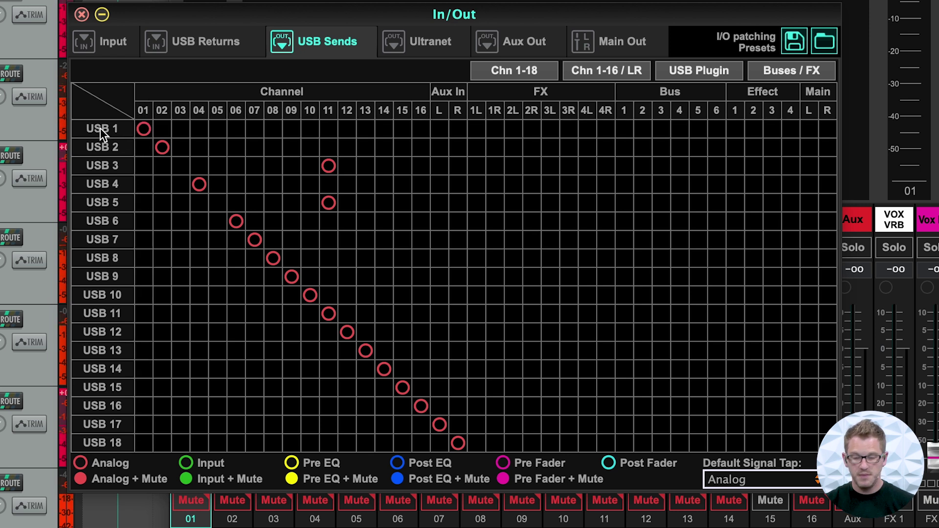
left_click(180, 166)
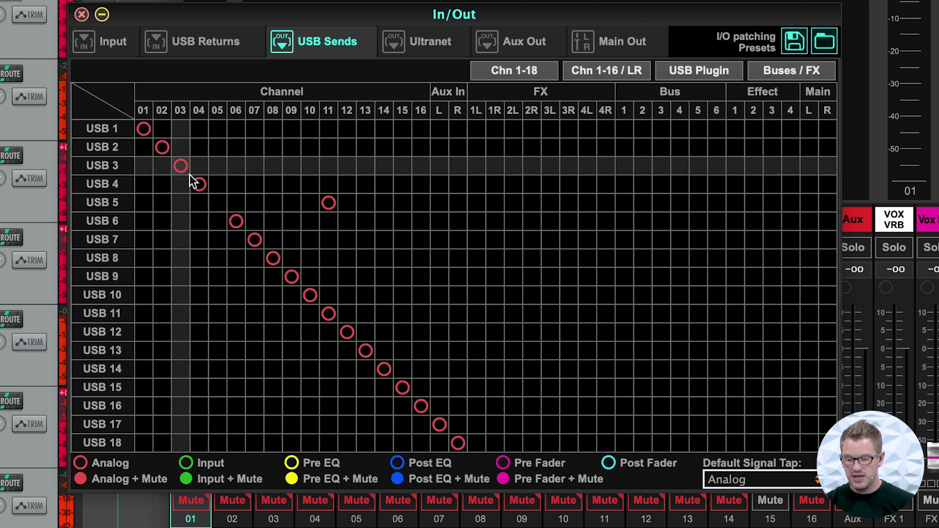
left_click(218, 203)
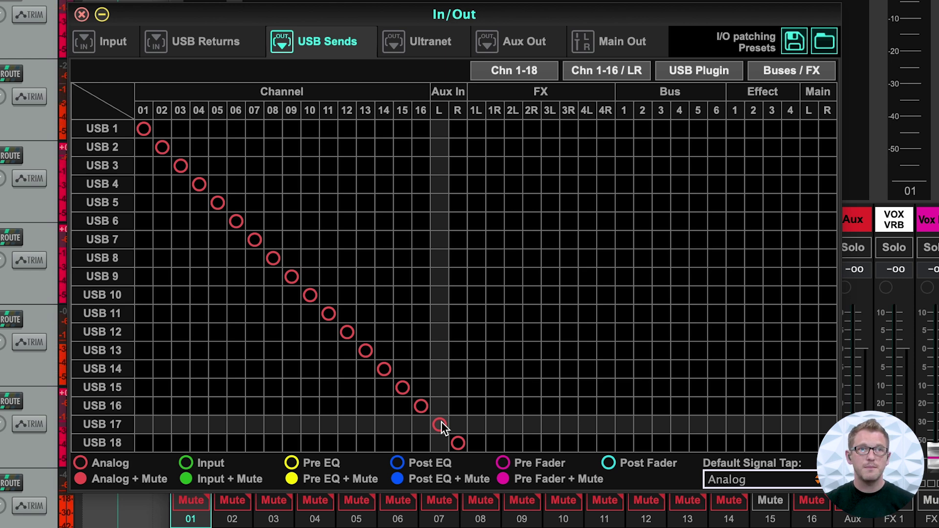
- Make Pre Fader the default tap and switch USB sends 1–4 to pre-fader
left_click(792, 478)
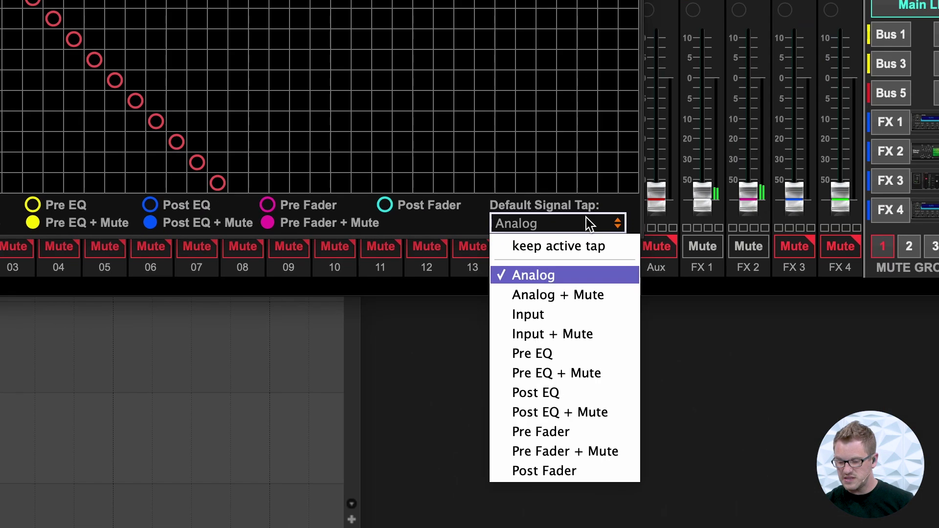
left_click(553, 433)
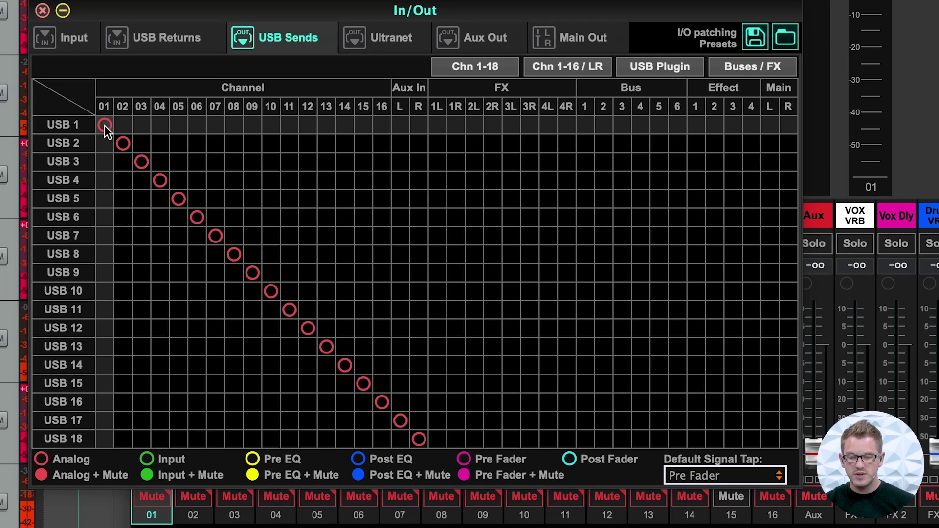
left_click(105, 125)
left_click(123, 144)
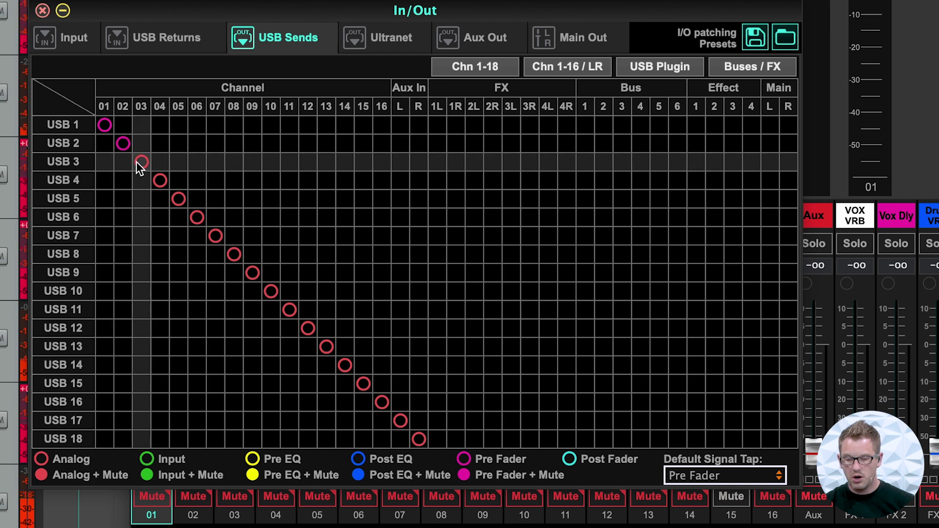
left_click(141, 162)
left_click(160, 181)
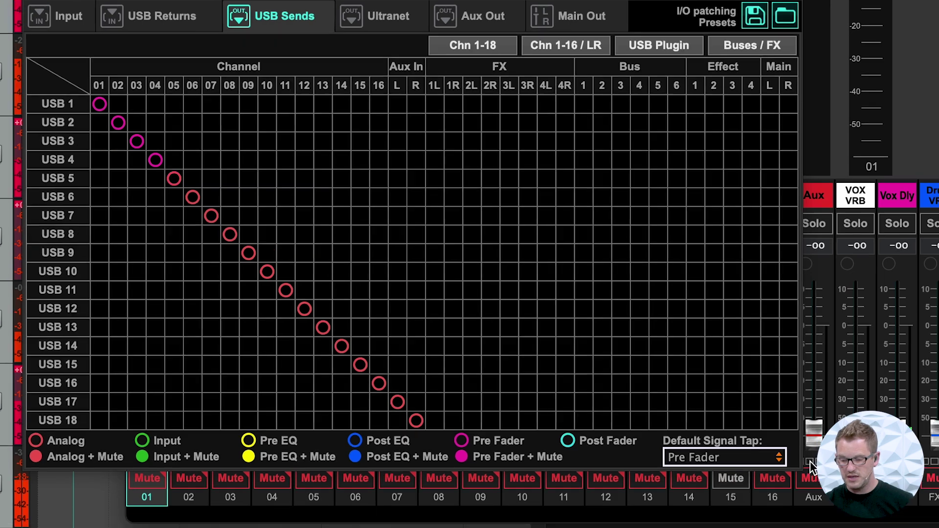
- Make Post Fader the default tap and set USB sends 1–6 to post-fader
left_click(772, 199)
left_click(713, 446)
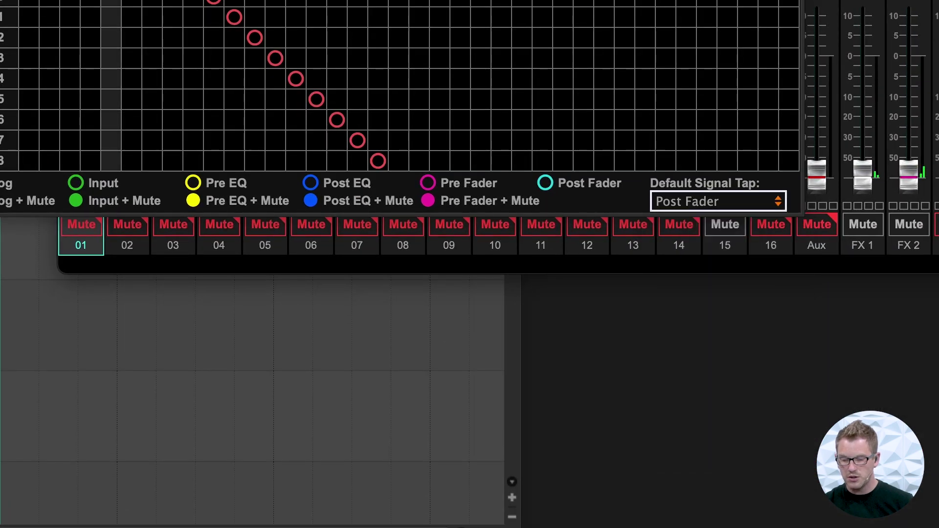
left_click(99, 123)
left_click(118, 142)
left_click(136, 161)
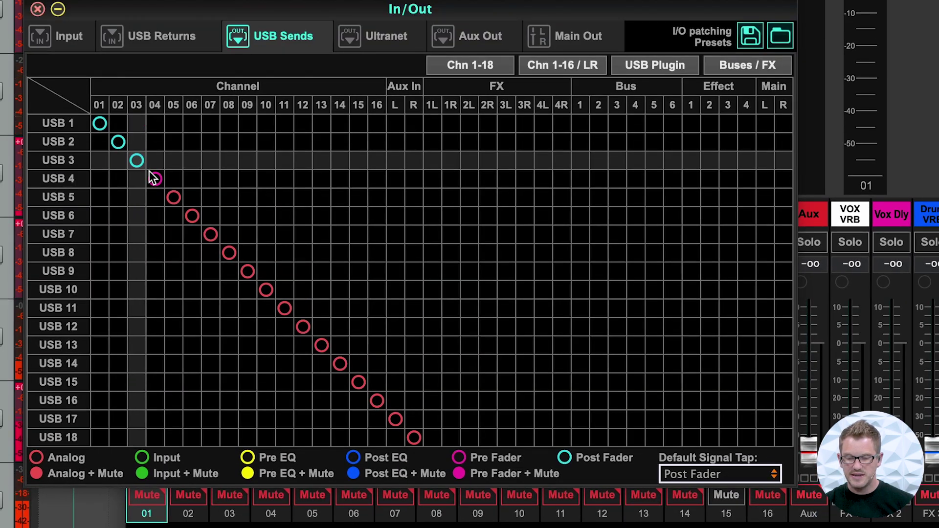
left_click(155, 179)
left_click(174, 196)
left_click(192, 216)
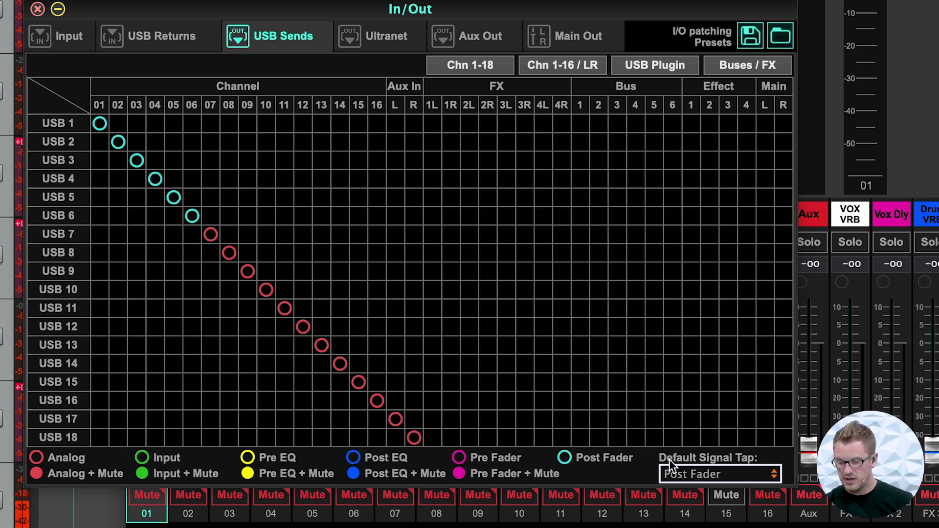
- Make Analog the default tap and return USB sends 4–6 to analog
left_click(694, 474)
left_click(699, 521)
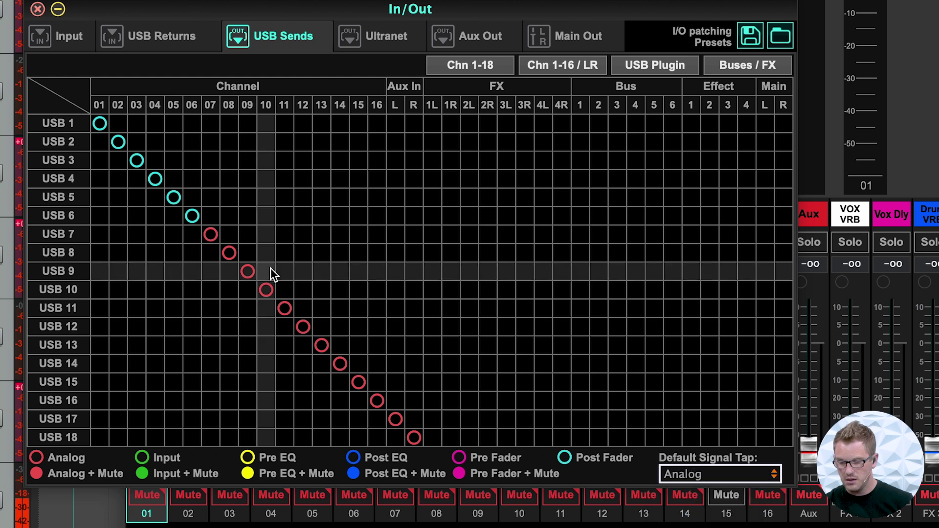
left_click(192, 234)
left_click(192, 215)
left_click(173, 197)
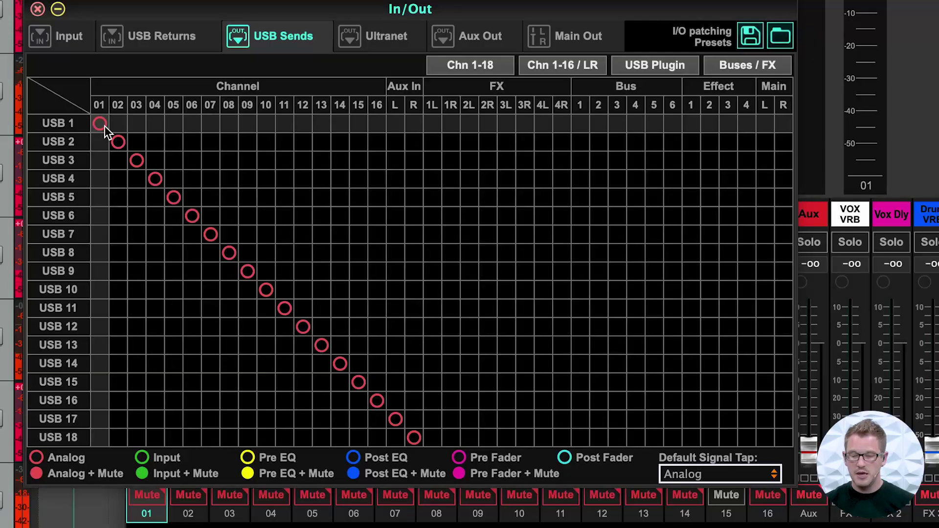
- Set USB send 1's tap to Analog and close the In/Out routing window
left_click(100, 124)
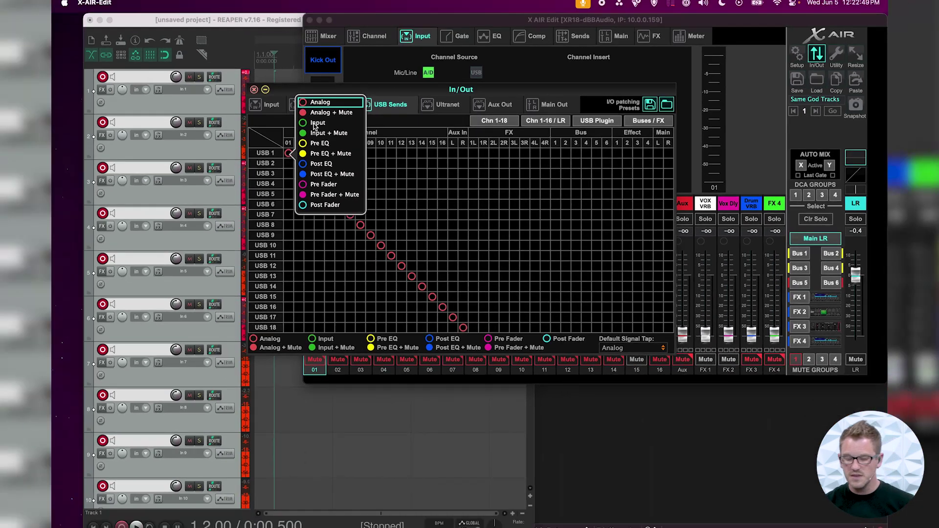
left_click(254, 90)
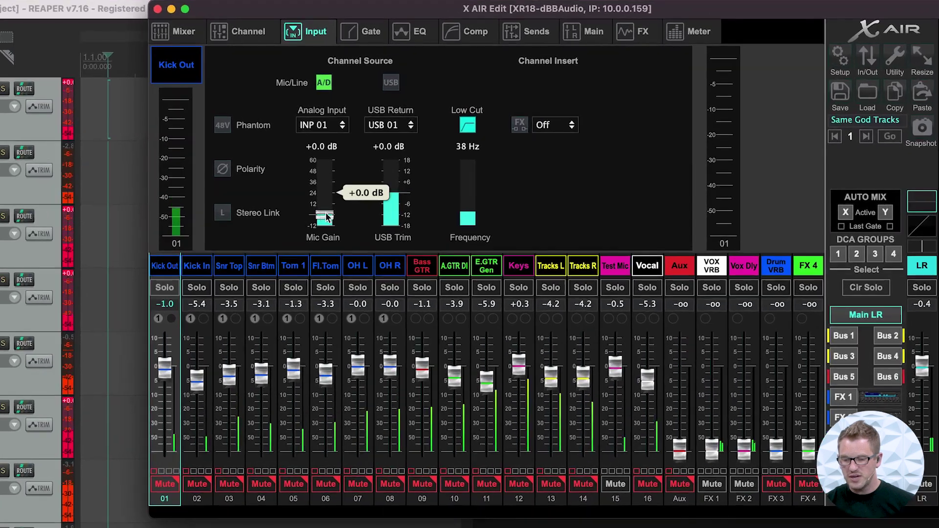
- Set channel 01 (Kick Out) Mic Gain to −12.0 dB on the Input tab
left_click_drag(325, 216, 336, 272)
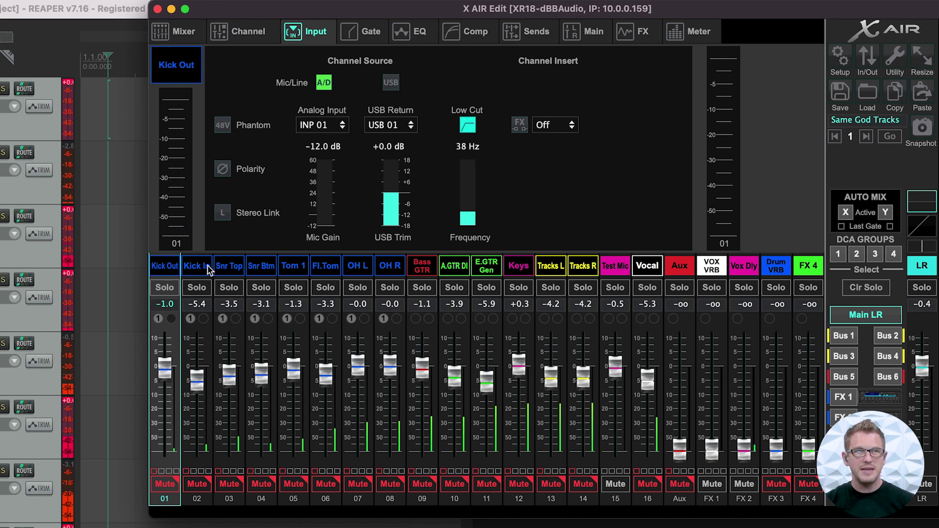
- Record about 31 seconds onto the armed REAPER tracks, then stop
left_click(106, 10)
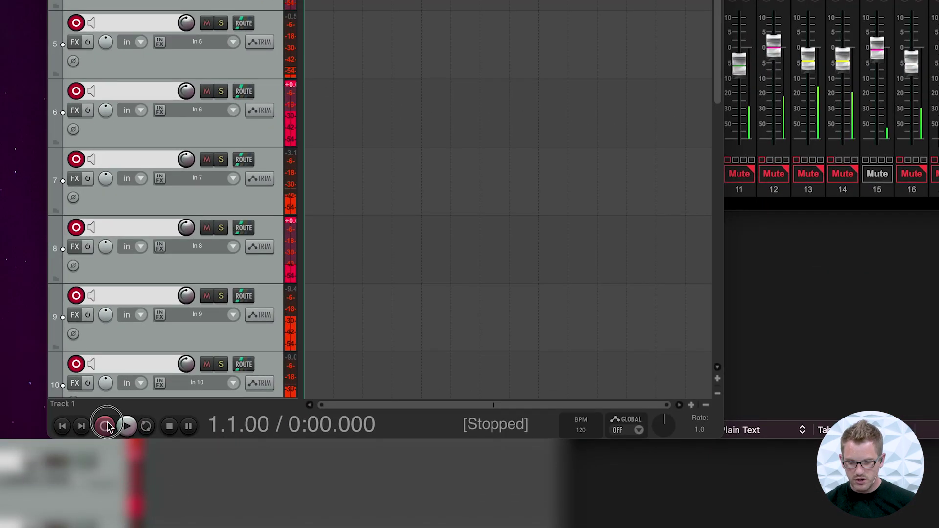
left_click(107, 427)
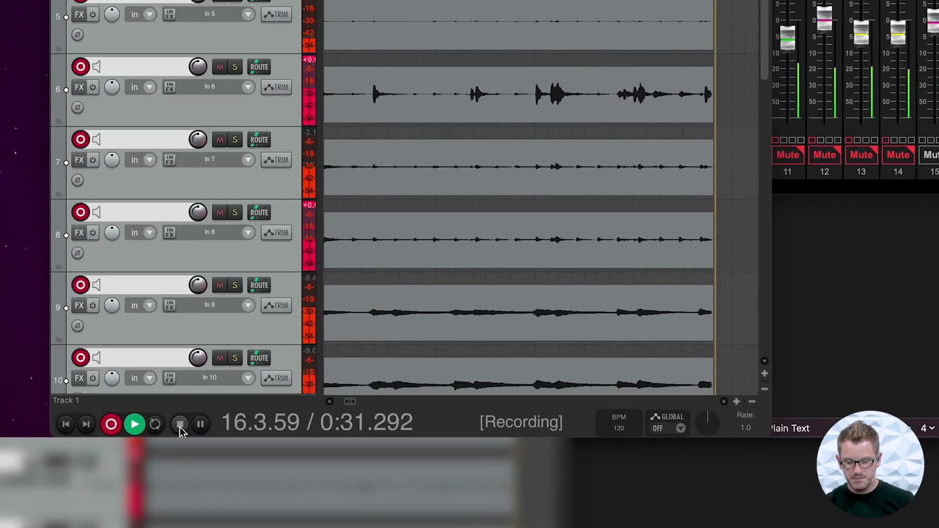
left_click(182, 426)
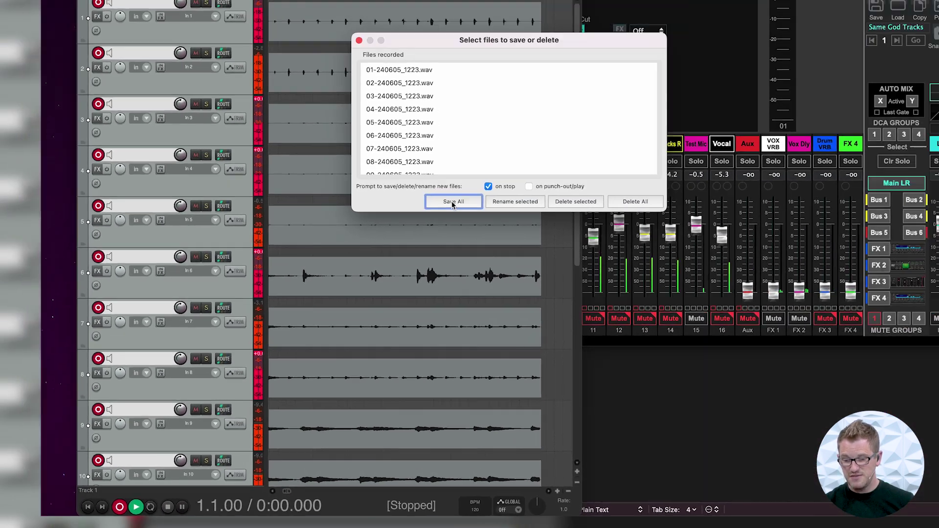
- Save all the recorded WAV takes and disarm every track
left_click(333, 70)
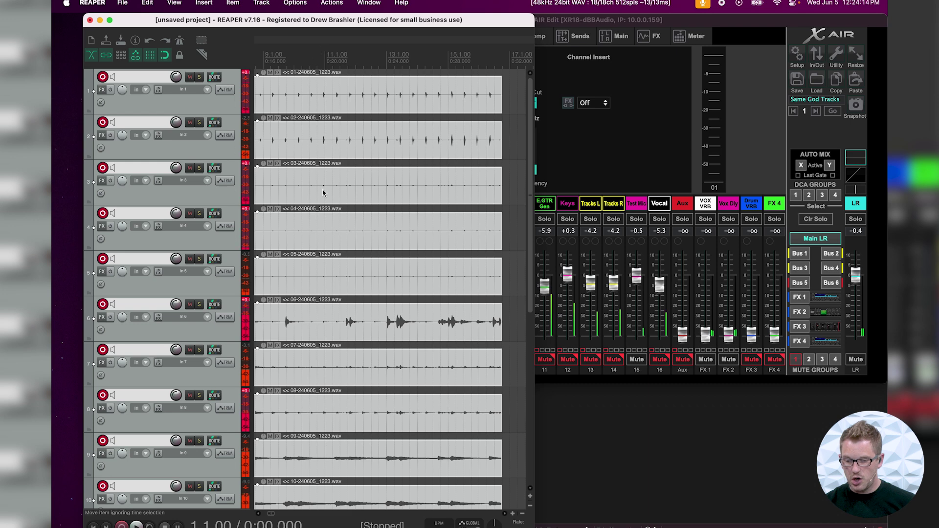
left_click(211, 110, "shift")
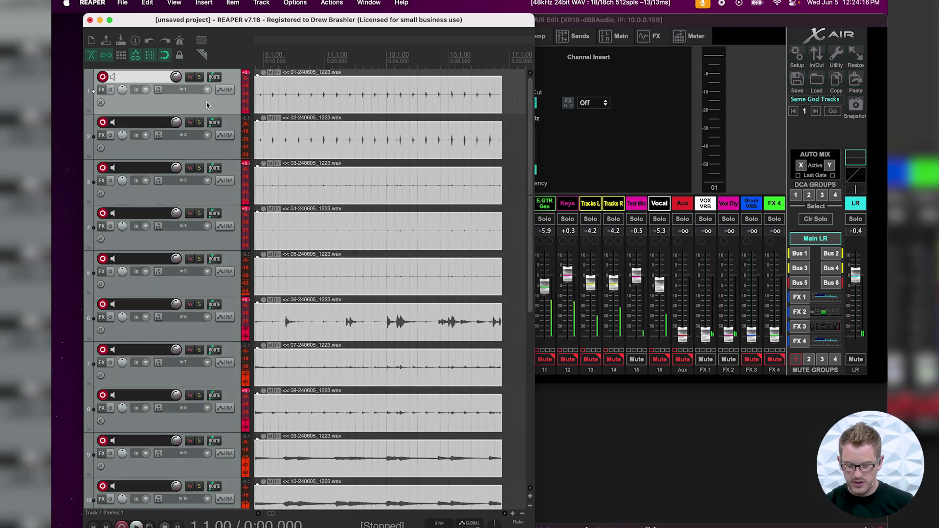
left_click(104, 122)
left_click(103, 77)
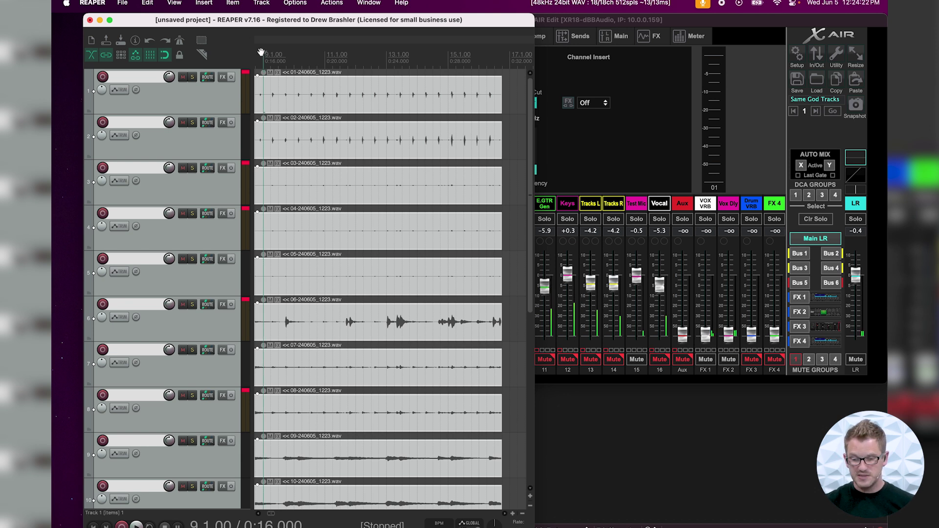
- Play the new recording back briefly, then stop playback
key("space")
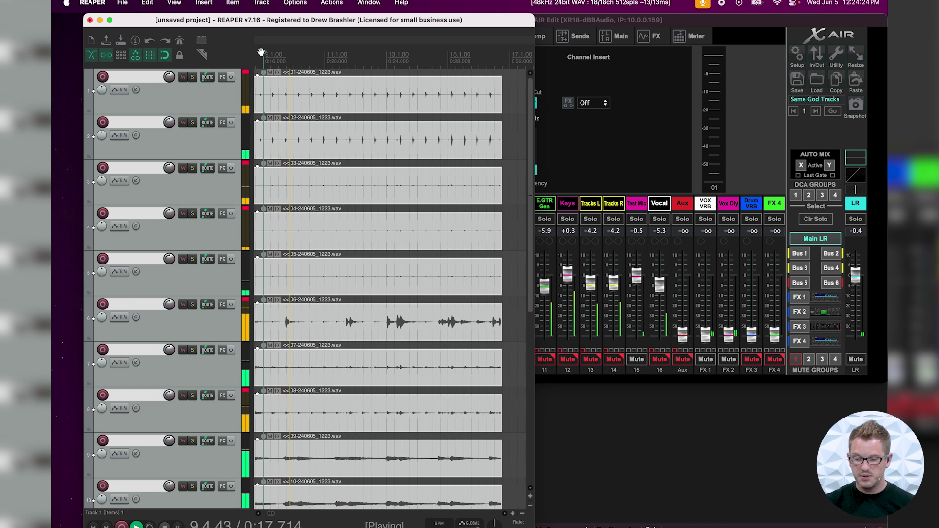
key("space")
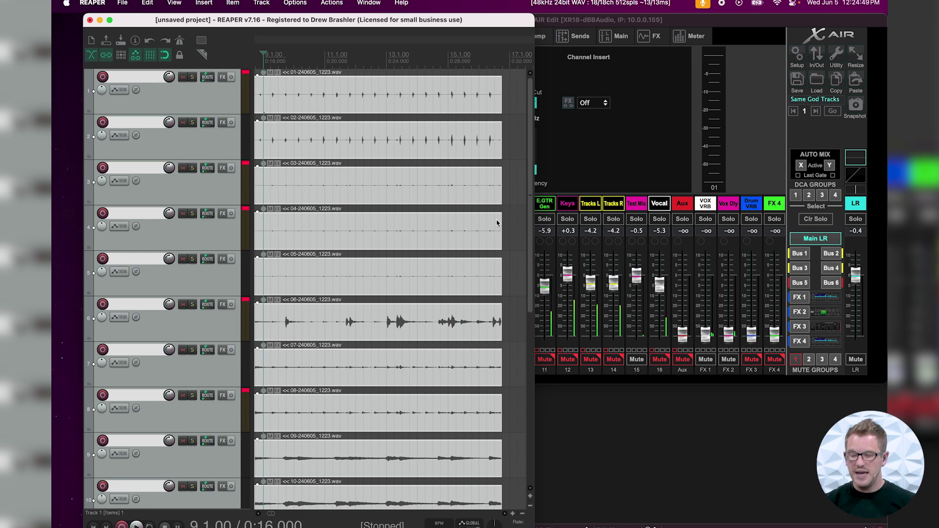
left_click(766, 31)
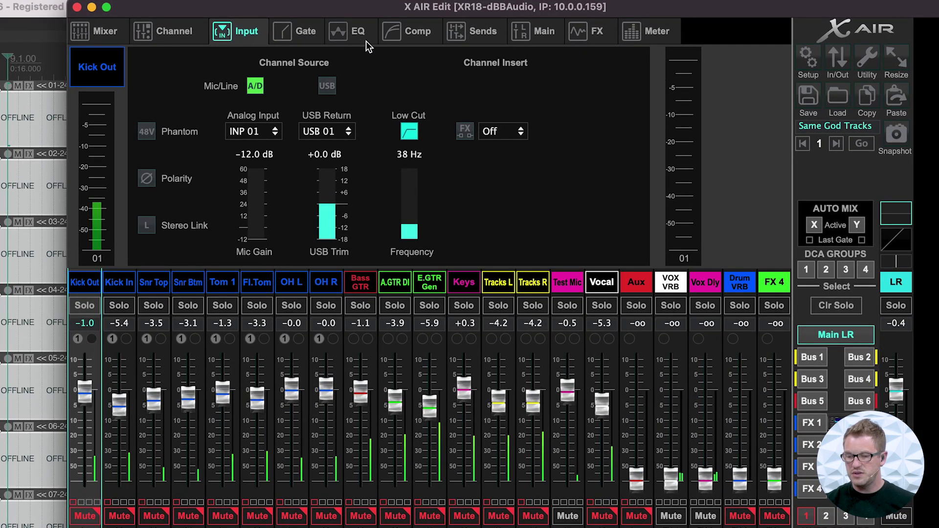
- Route Main L to USB send 17 and Main R to USB send 18, both post-fader
left_click(469, 35)
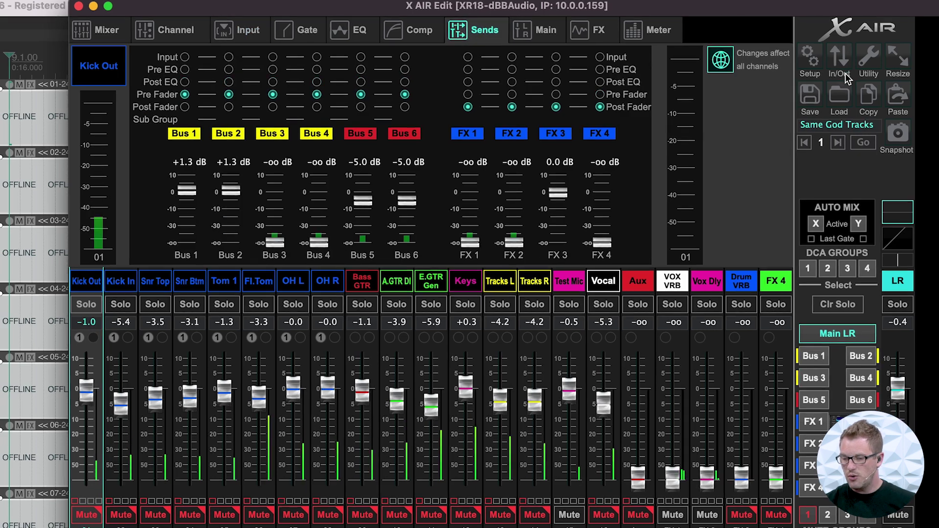
left_click(840, 64)
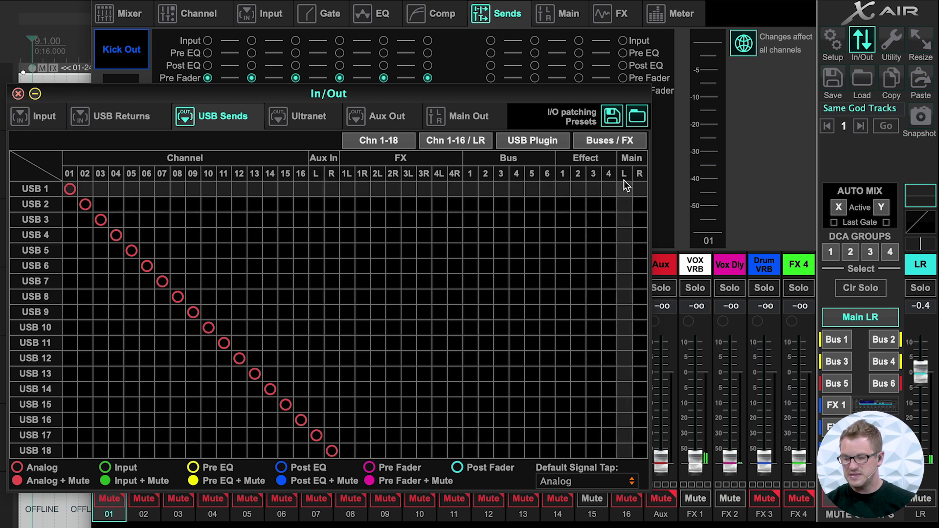
left_click(625, 437)
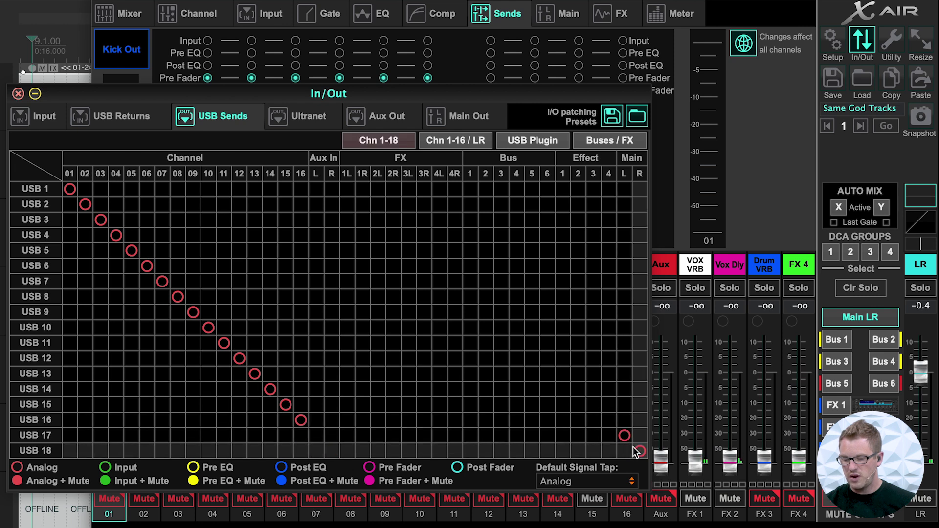
right_click(622, 437)
left_click(675, 509)
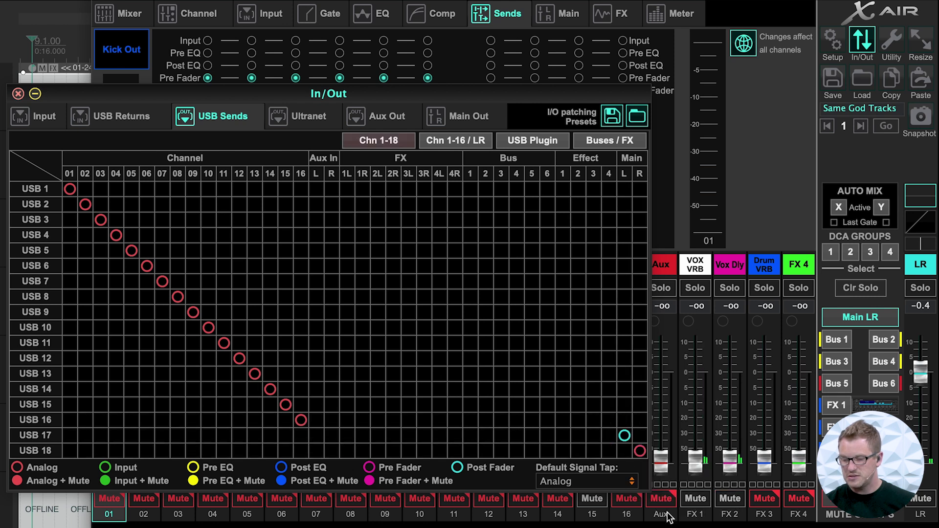
left_click(640, 451)
right_click(640, 451)
left_click(679, 523)
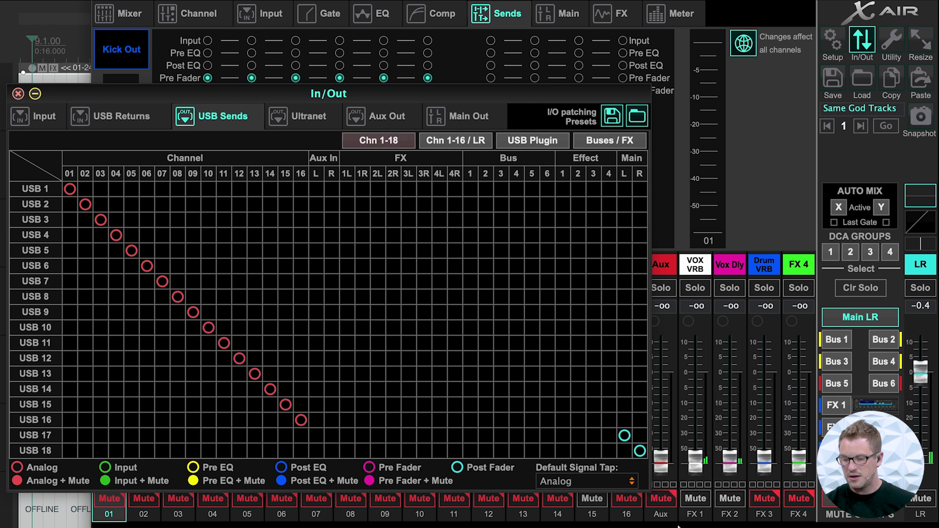